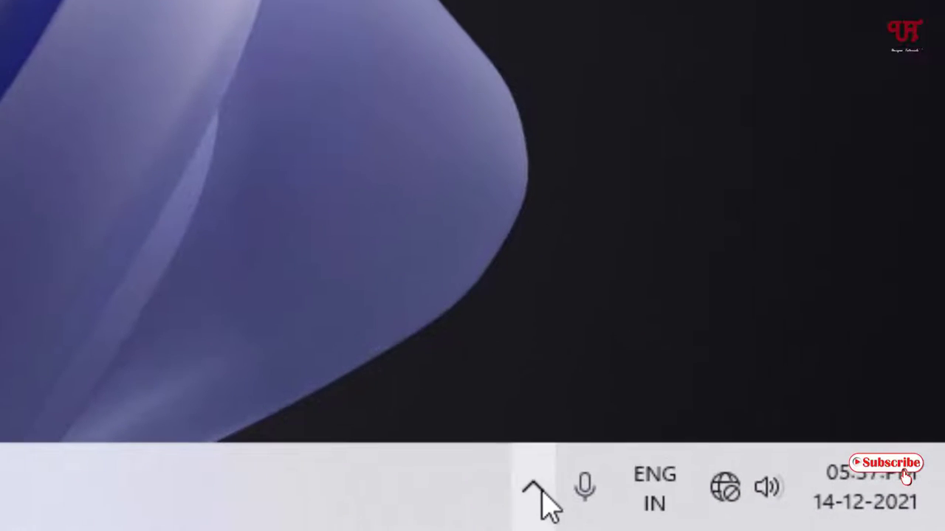
Open Taskbar settings from the tray and expand the taskbar corner overflow list.
{"action": "left_click", "coordinate": [533, 493]}
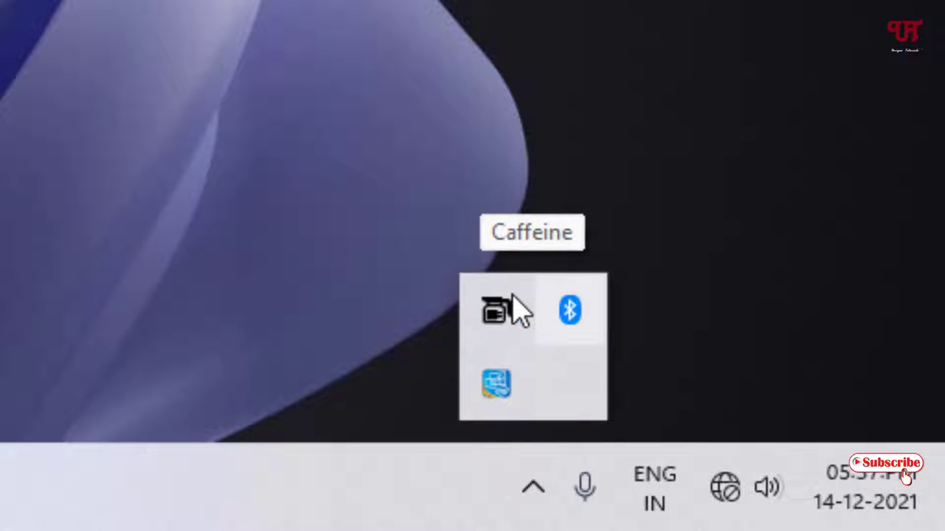
{"action": "left_click", "coordinate": [485, 194]}
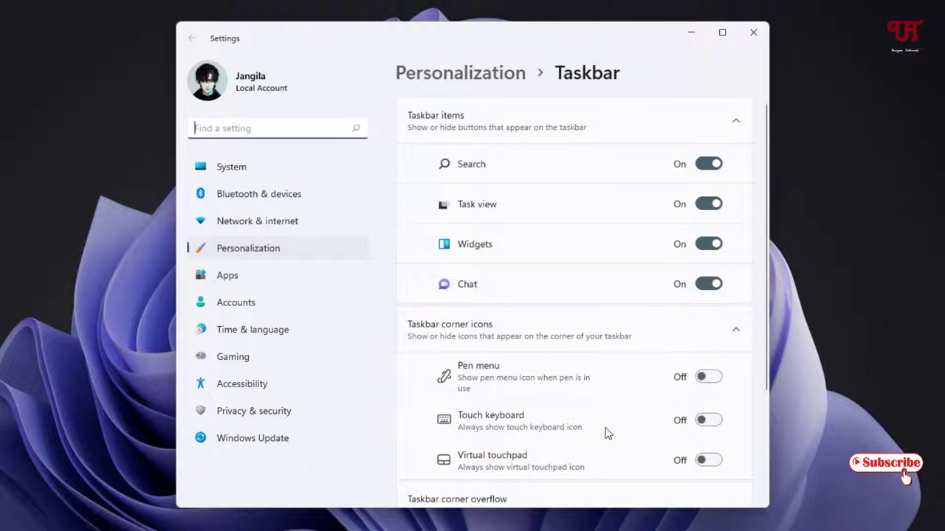
{"action": "scroll", "coordinate": [605, 434], "scroll_direction": "down", "scroll_amount": 3}
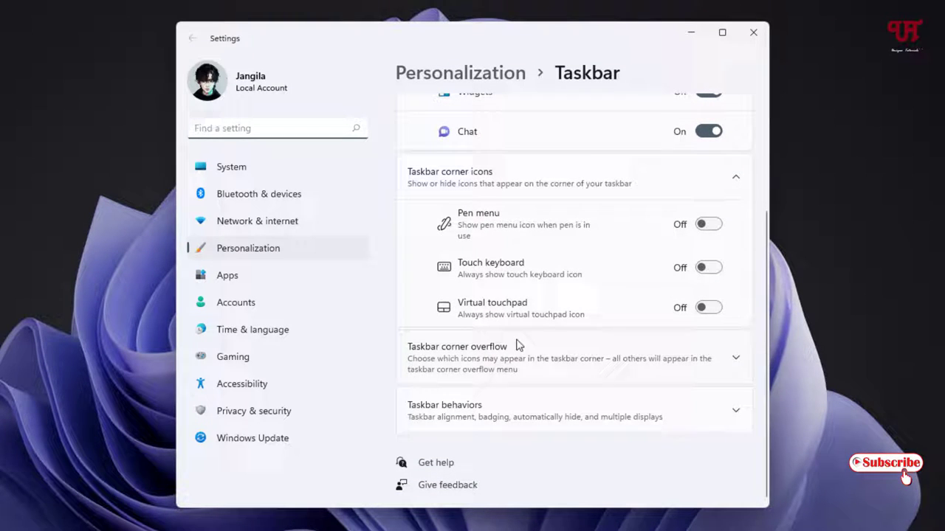
{"action": "left_click", "coordinate": [445, 367]}
{"action": "scroll", "coordinate": [481, 386], "scroll_direction": "down", "scroll_amount": 5}
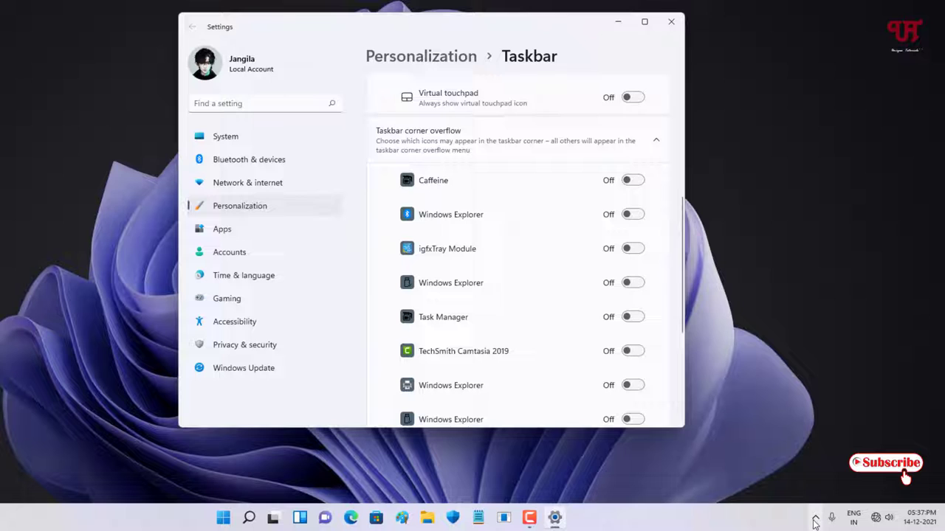
Switch on igfxTray Module, Windows Explorer (Bluetooth) and Caffeine in the corner overflow.
{"action": "left_click", "coordinate": [815, 519]}
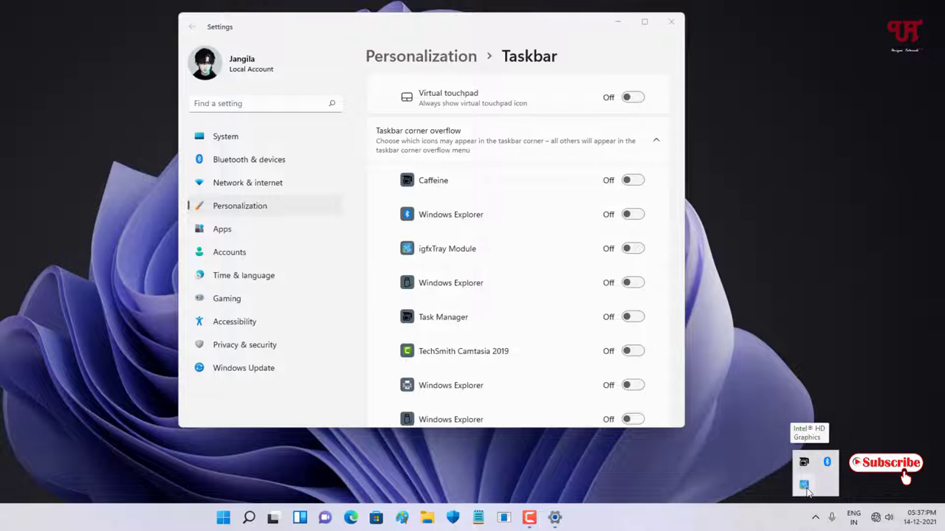
{"action": "left_click", "coordinate": [632, 249]}
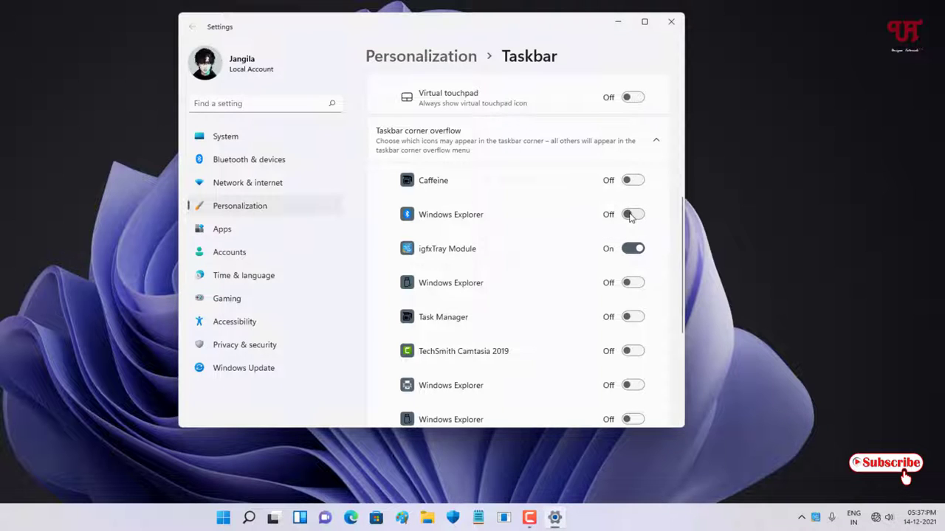
{"action": "left_click", "coordinate": [632, 214]}
{"action": "left_click", "coordinate": [632, 181]}
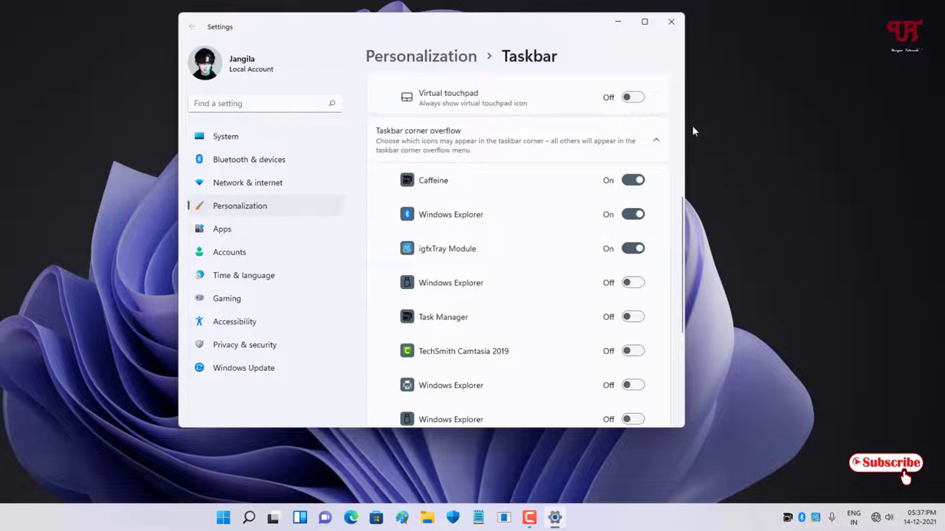
Close Settings and launch Registry Editor with regedit from the Run dialog.
{"action": "left_click", "coordinate": [671, 22]}
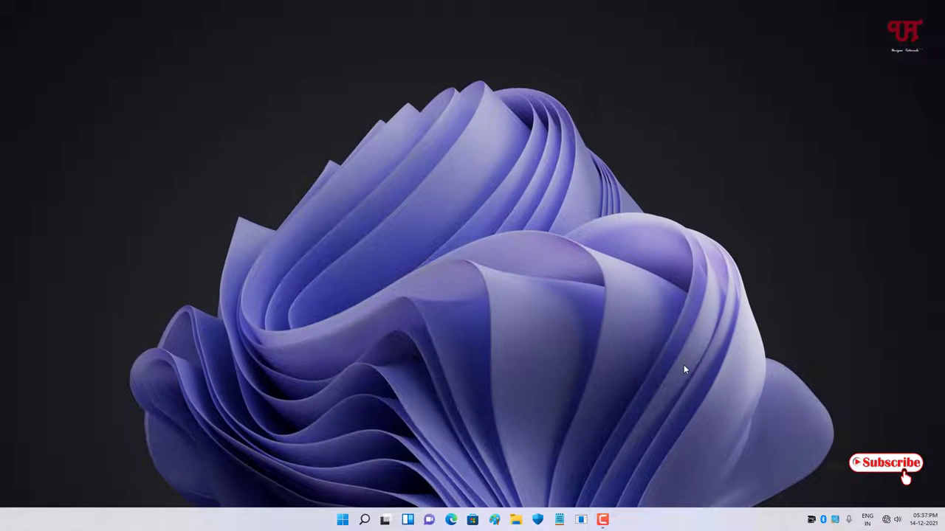
{"action": "key", "text": "super+r"}
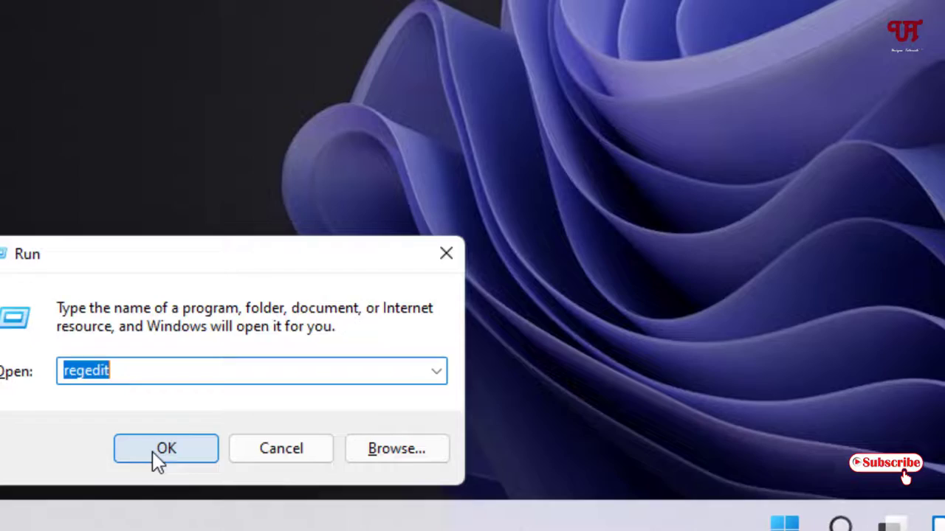
{"action": "left_click", "coordinate": [226, 405]}
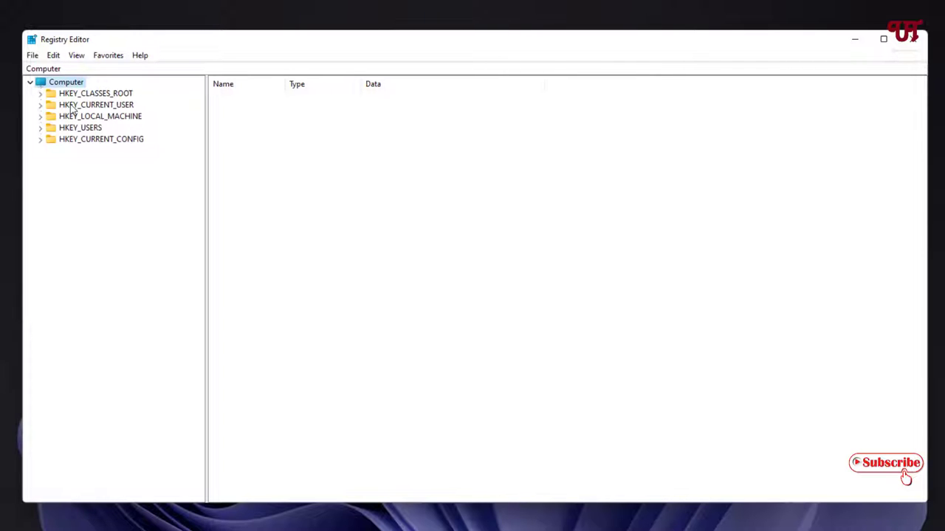
Expand HKEY_CURRENT_USER, then Software, then Microsoft in the registry tree.
{"action": "left_click", "coordinate": [72, 109]}
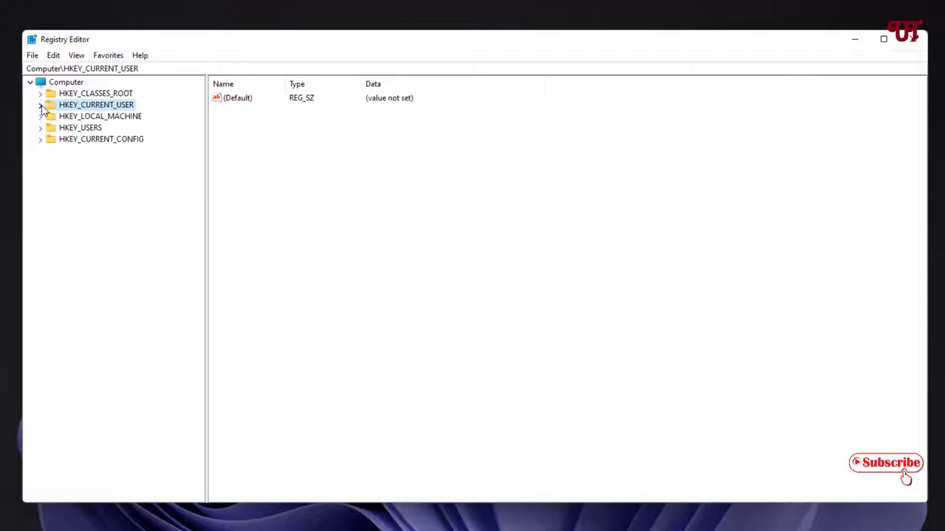
{"action": "left_click", "coordinate": [41, 106]}
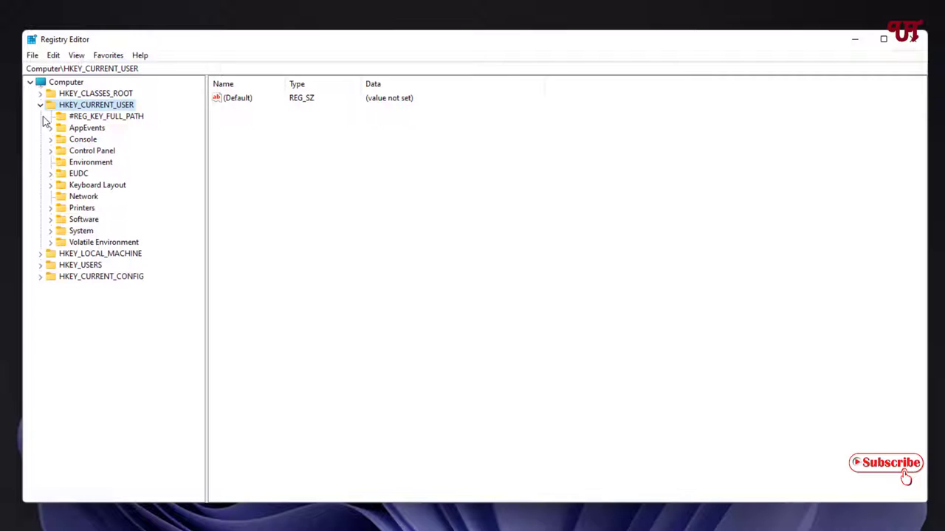
{"action": "left_click", "coordinate": [83, 219]}
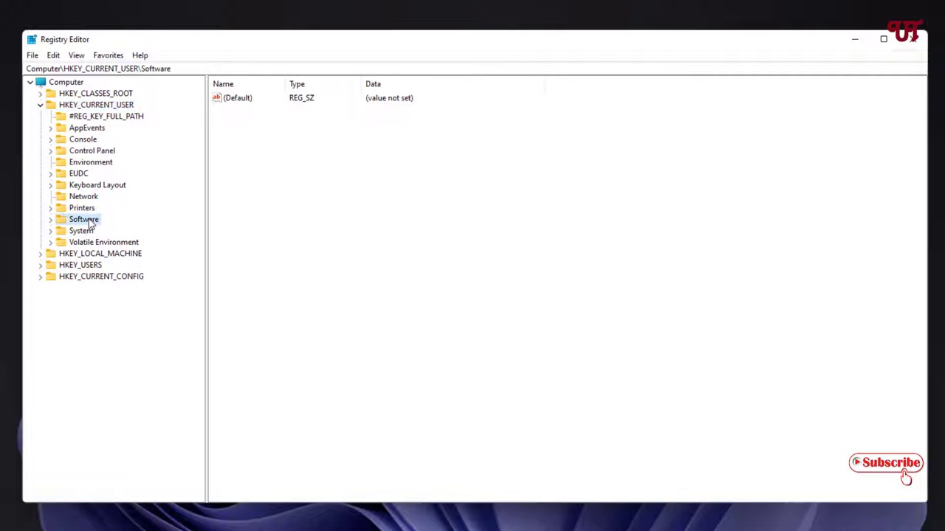
{"action": "left_click", "coordinate": [51, 220]}
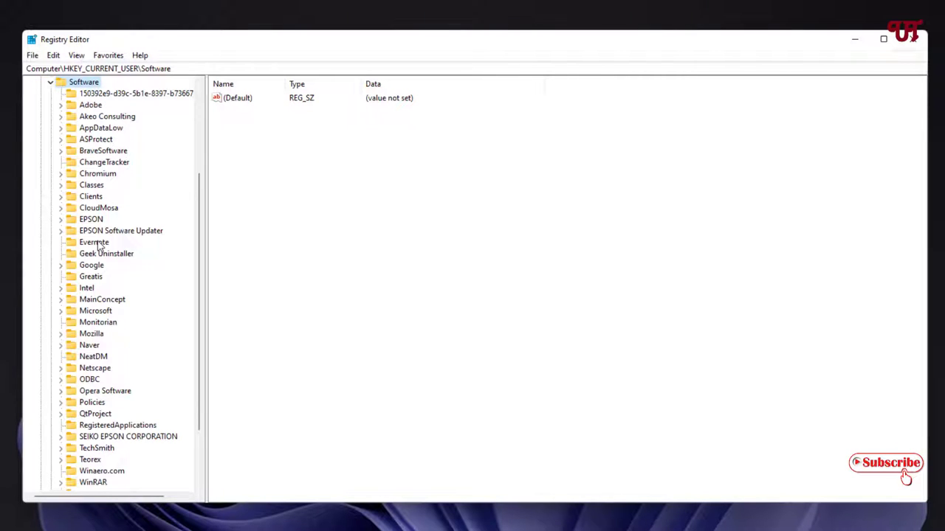
{"action": "left_click", "coordinate": [103, 316]}
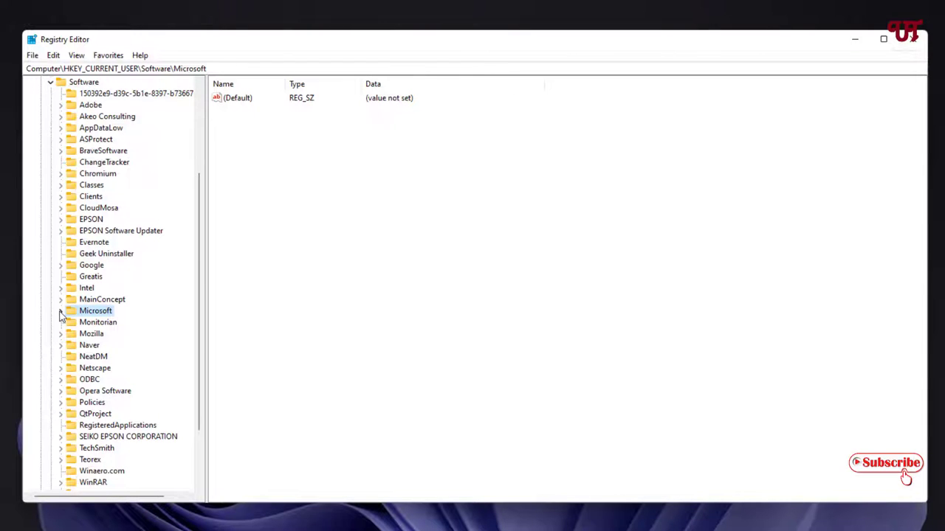
{"action": "left_click", "coordinate": [62, 316]}
Scroll down under Microsoft and select the Windows key.
{"action": "scroll", "coordinate": [124, 325], "scroll_direction": "down", "scroll_amount": 5}
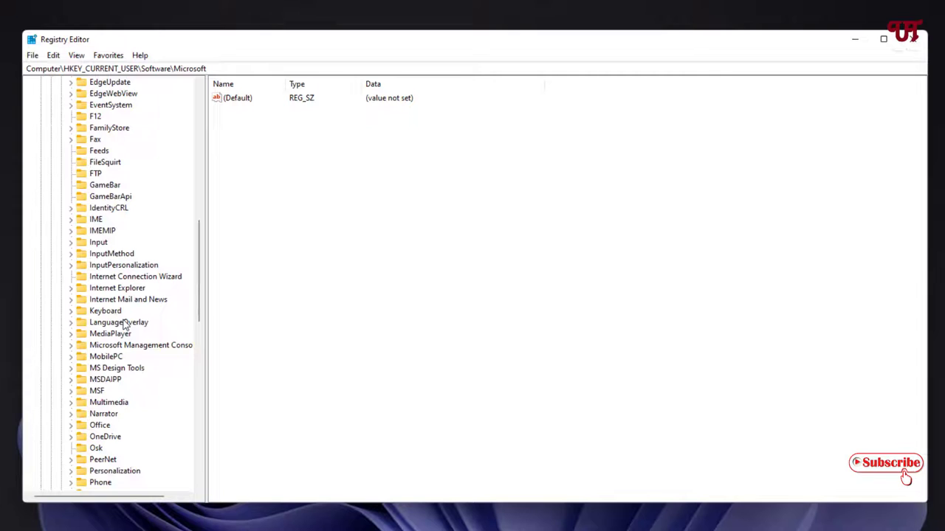
{"action": "scroll", "coordinate": [124, 325], "scroll_direction": "down", "scroll_amount": 5}
{"action": "scroll", "coordinate": [124, 324], "scroll_direction": "down", "scroll_amount": 3}
{"action": "scroll", "coordinate": [124, 325], "scroll_direction": "down", "scroll_amount": 1}
{"action": "scroll", "coordinate": [124, 325], "scroll_direction": "down", "scroll_amount": 1}
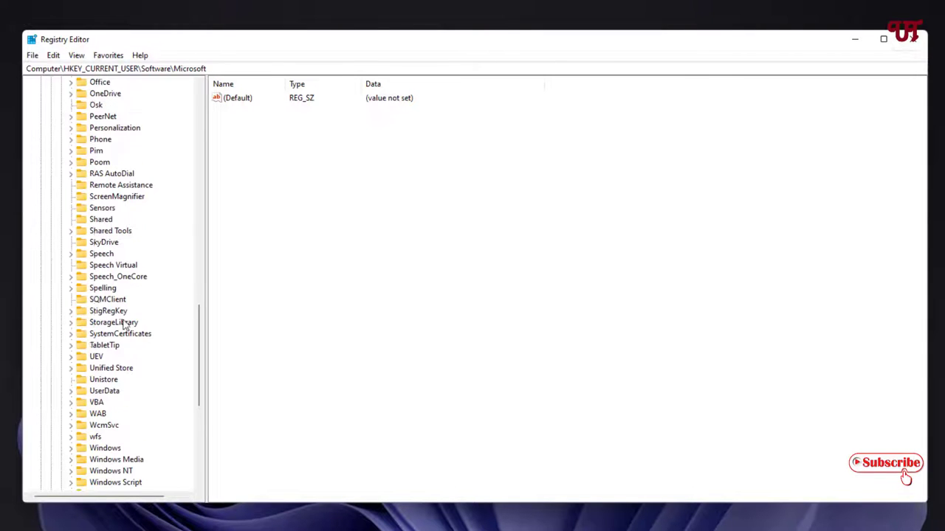
{"action": "scroll", "coordinate": [125, 325], "scroll_direction": "down", "scroll_amount": 2}
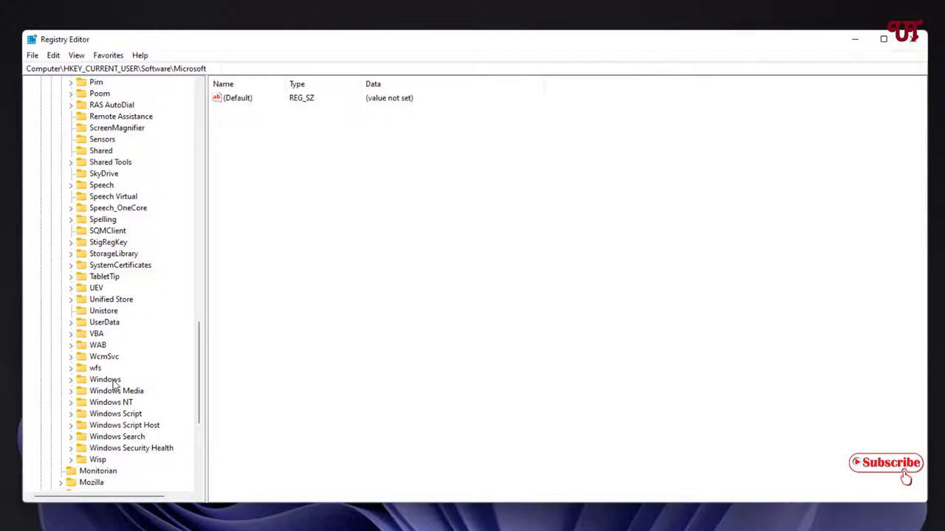
{"action": "left_click", "coordinate": [114, 383]}
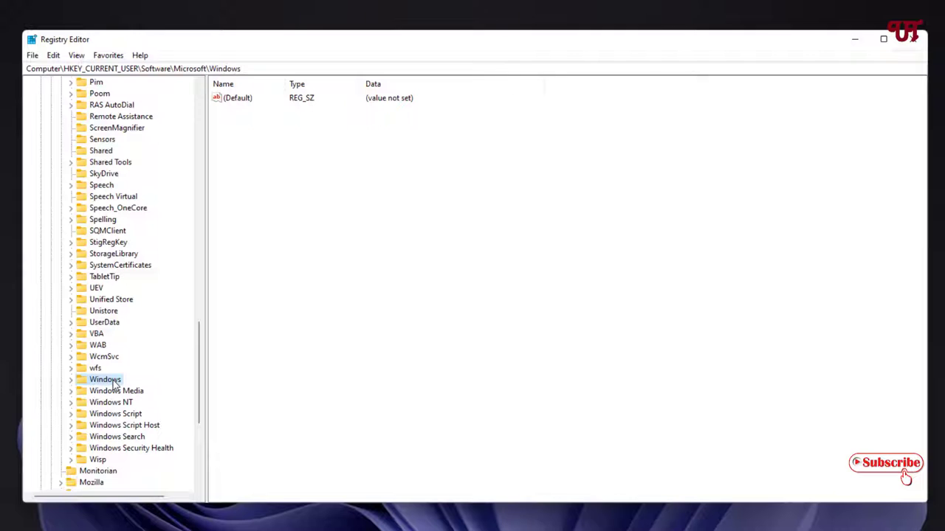
Expand Windows\CurrentVersion\Explorer and select StuckRects3 to show its Settings value.
{"action": "left_click", "coordinate": [71, 380]}
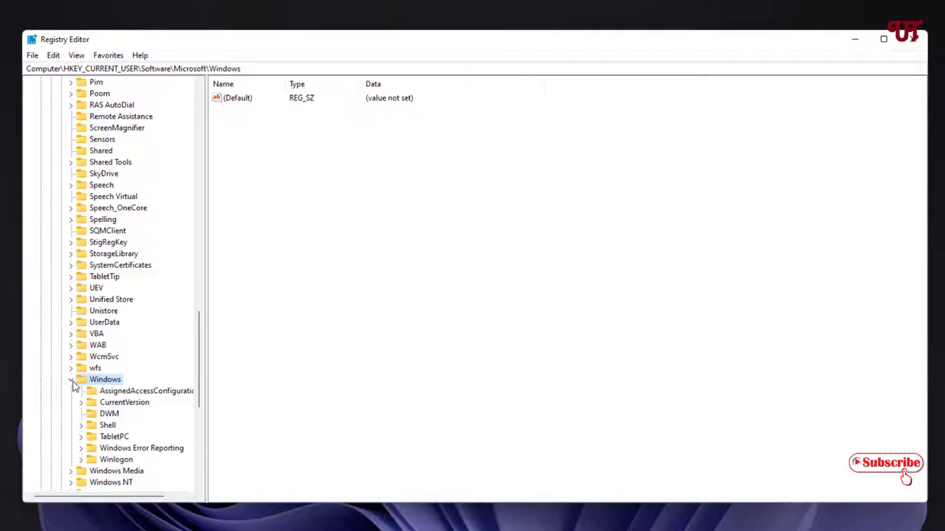
{"action": "left_click", "coordinate": [115, 403]}
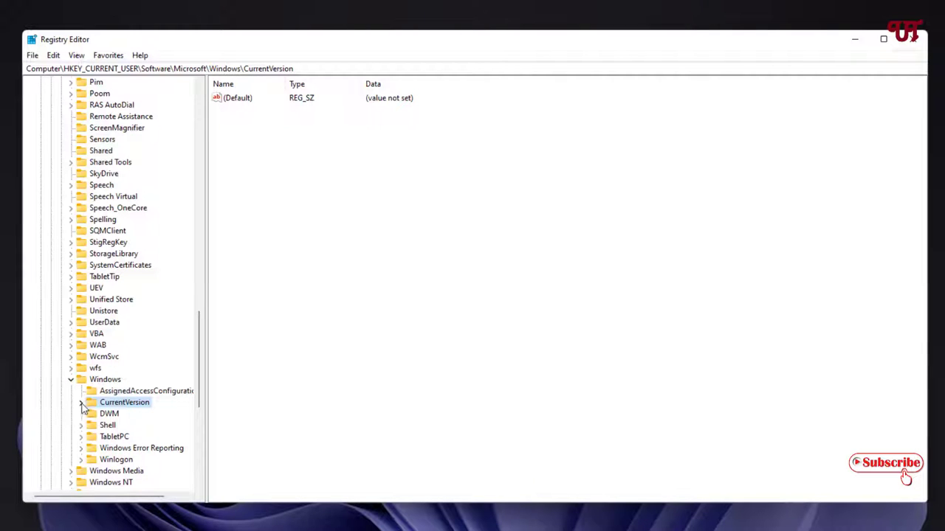
{"action": "left_click", "coordinate": [82, 404]}
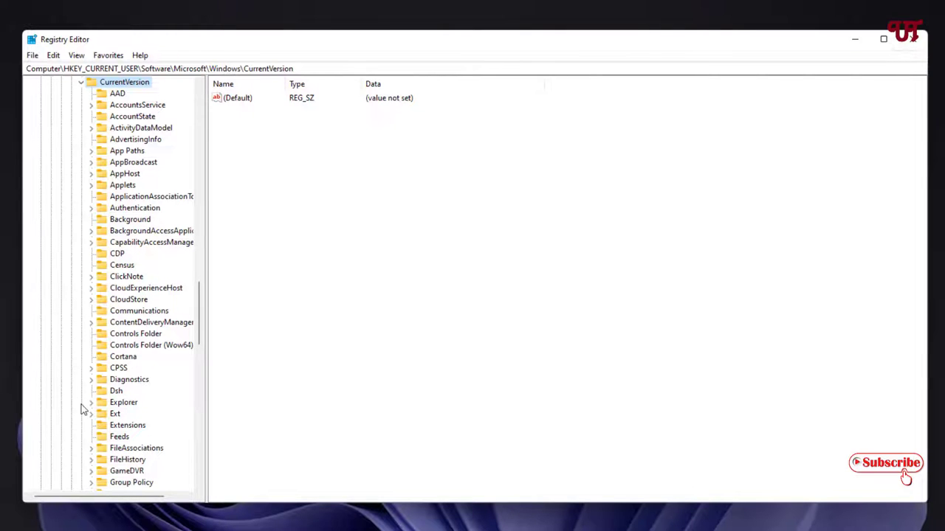
{"action": "left_click", "coordinate": [122, 405]}
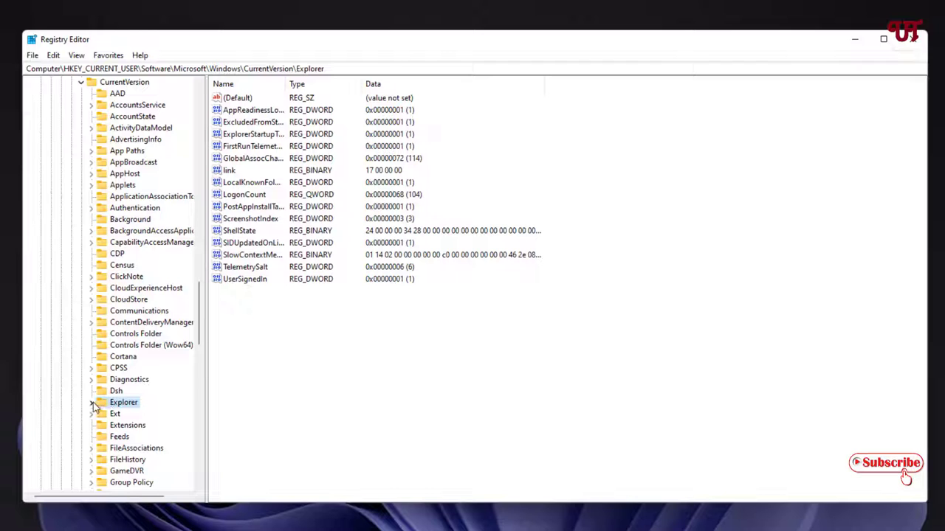
{"action": "left_click", "coordinate": [92, 403]}
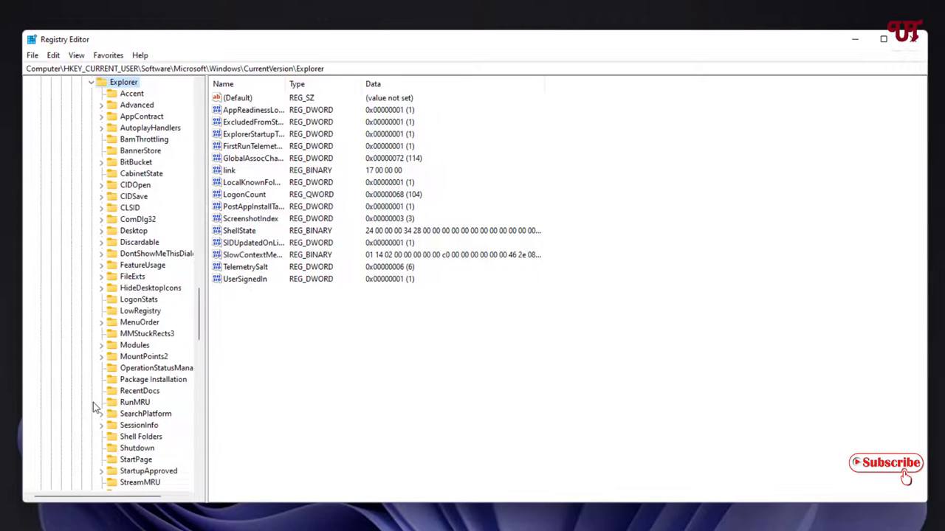
{"action": "scroll", "coordinate": [124, 399], "scroll_direction": "down", "scroll_amount": 2}
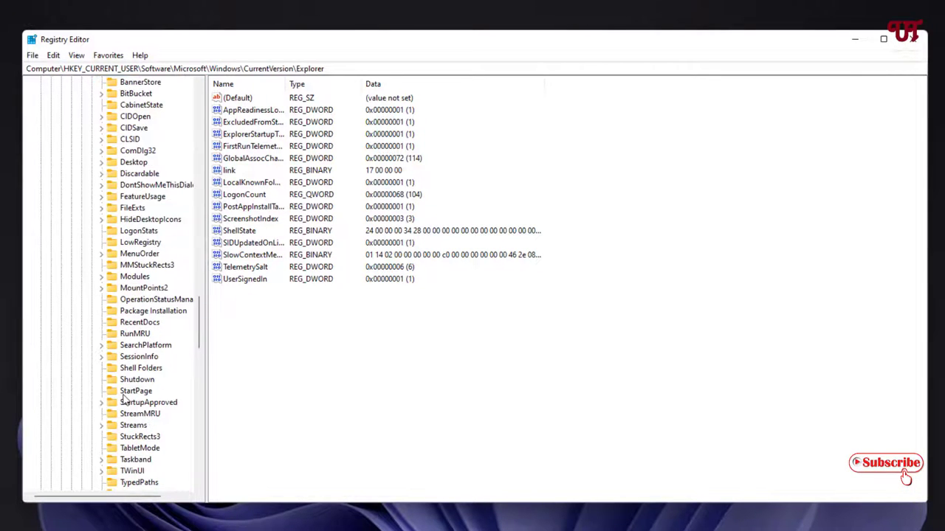
{"action": "left_click", "coordinate": [138, 437]}
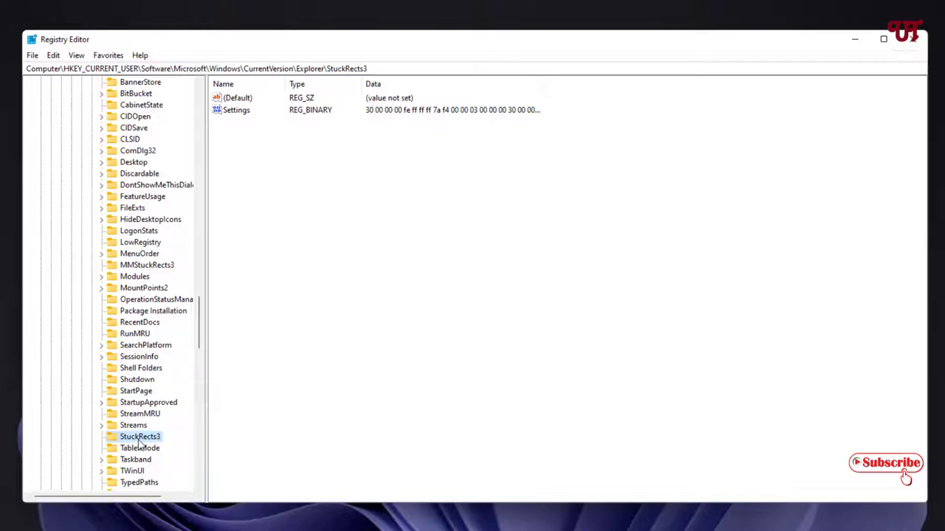
Edit the StuckRects3 Settings binary, replacing byte 01 in row 00000028 with 02.
{"action": "double_click", "coordinate": [237, 111]}
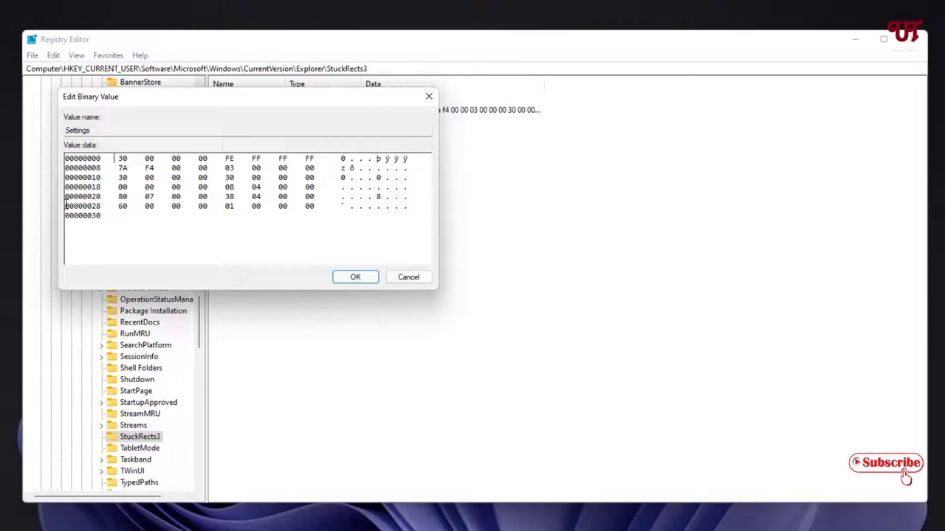
{"action": "left_click", "coordinate": [99, 206]}
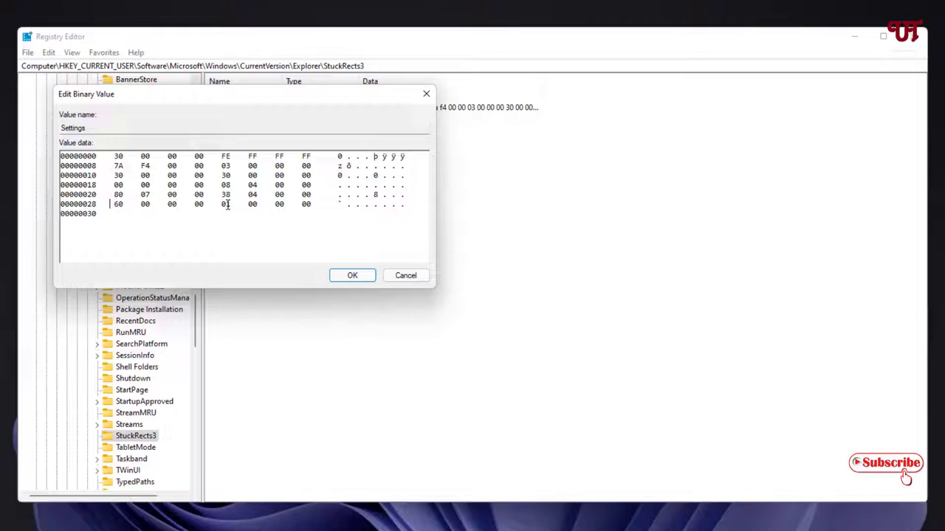
{"action": "left_click", "coordinate": [245, 205]}
{"action": "key", "text": "BackSpace"}
{"action": "type", "text": "02"}
Save the edited Settings value and restart Windows Explorer from Task Manager.
{"action": "left_click", "coordinate": [342, 276]}
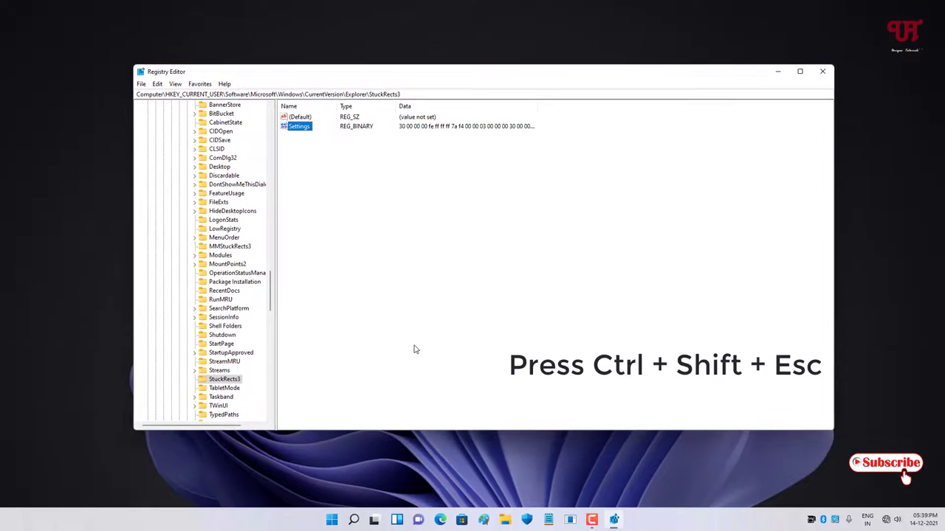
{"action": "key", "text": "ctrl+shift+Escape"}
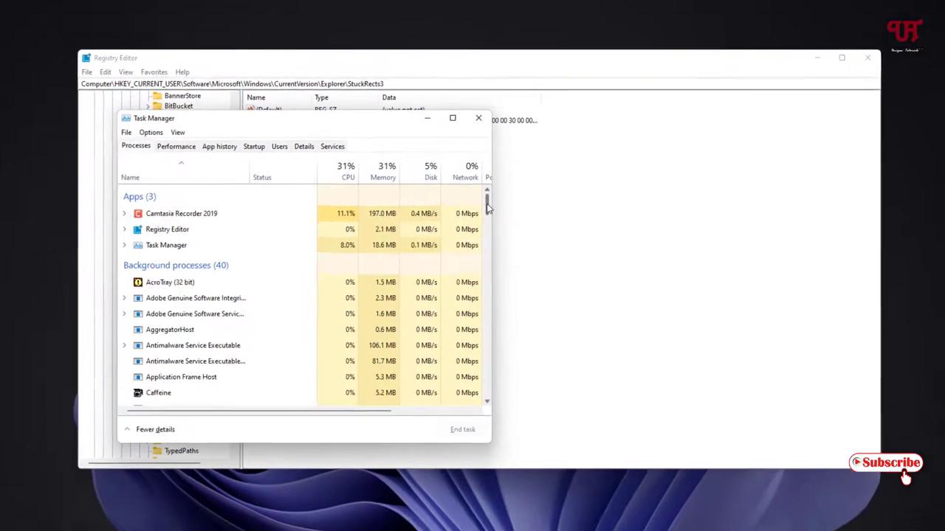
{"action": "left_click_drag", "start_coordinate": [489, 211], "coordinate": [486, 429]}
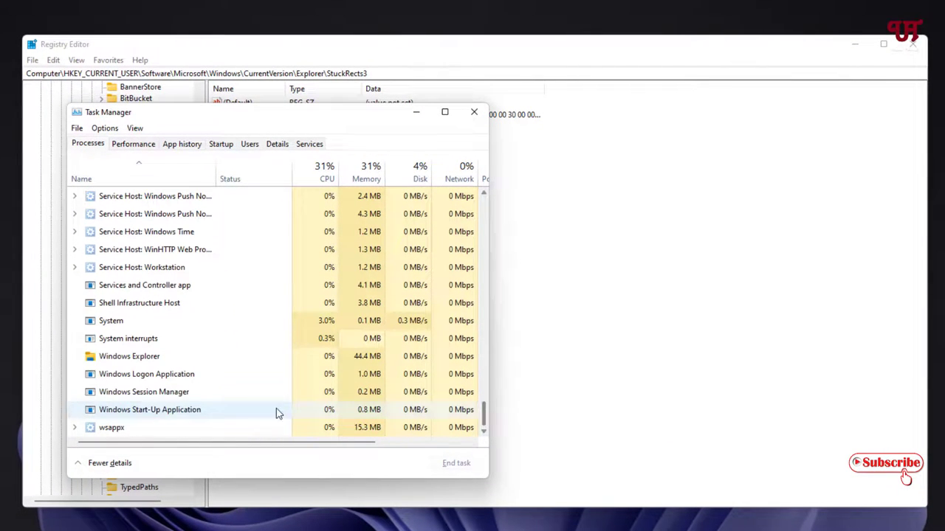
{"action": "left_click", "coordinate": [131, 360]}
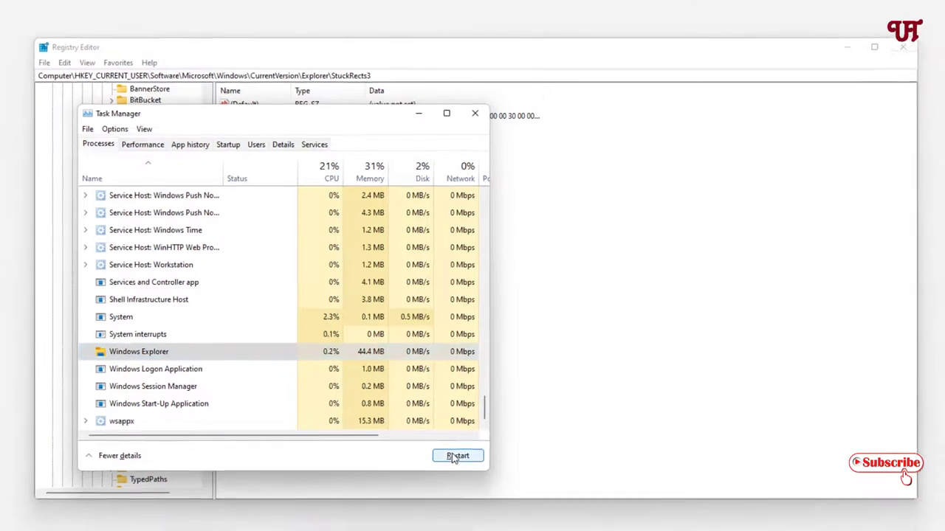
{"action": "left_click", "coordinate": [455, 457]}
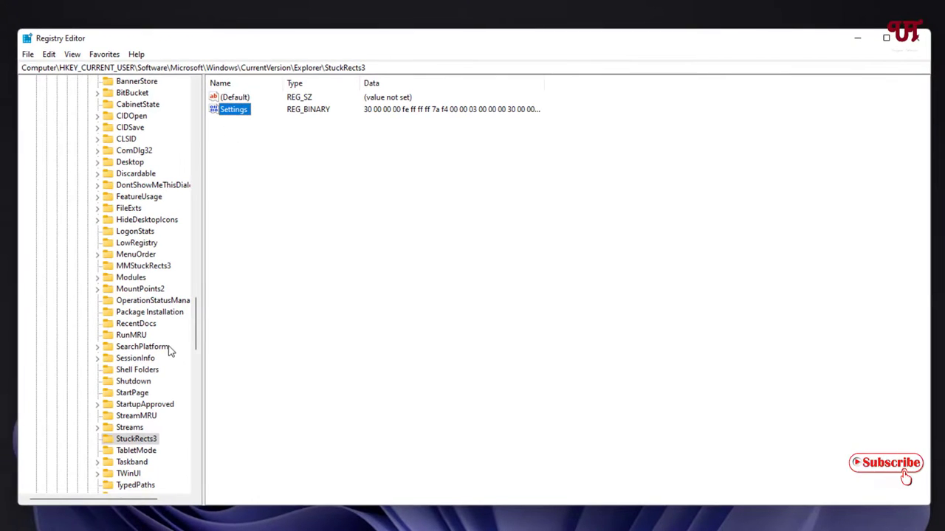
Change the Settings byte in row 00000028 back from 02 to 01 and save it.
{"action": "double_click", "coordinate": [234, 110]}
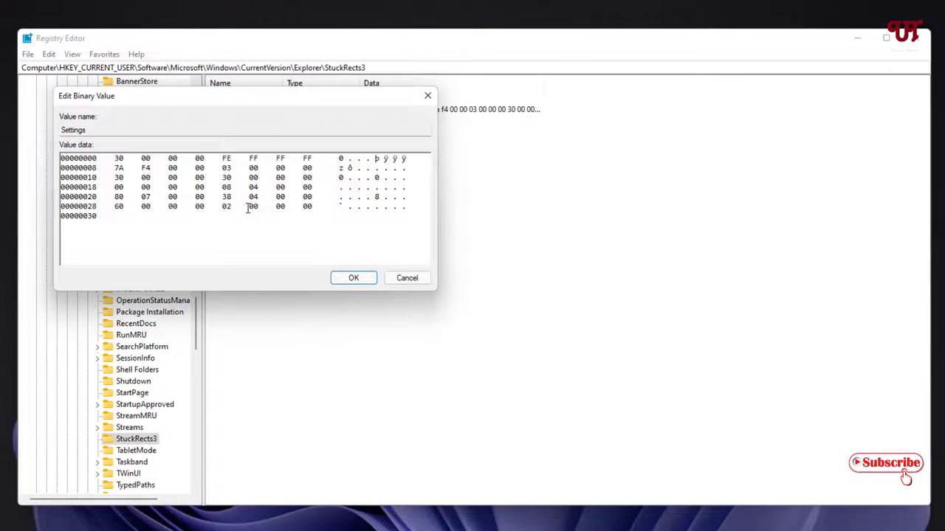
{"action": "key", "text": "BackSpace"}
{"action": "type", "text": "0  0"}
{"action": "type", "text": "1"}
{"action": "left_click", "coordinate": [352, 278]}
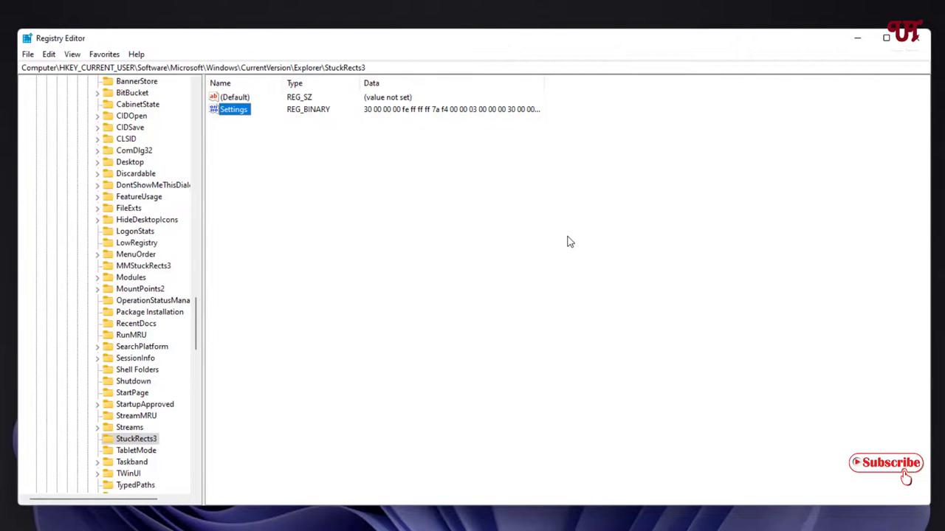
Restart Windows Explorer again from Task Manager, then close Task Manager.
{"action": "key", "text": "ctrl+shift+Escape"}
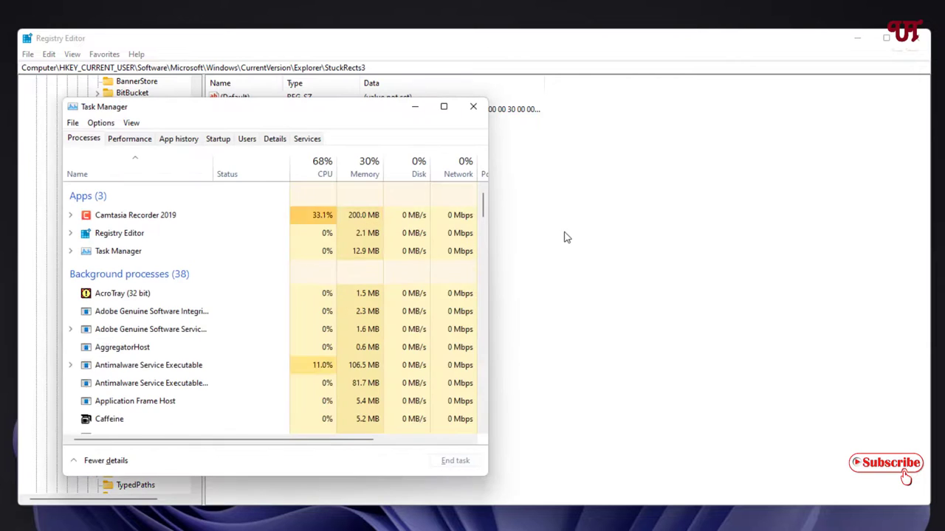
{"action": "left_click_drag", "start_coordinate": [483, 205], "coordinate": [481, 427]}
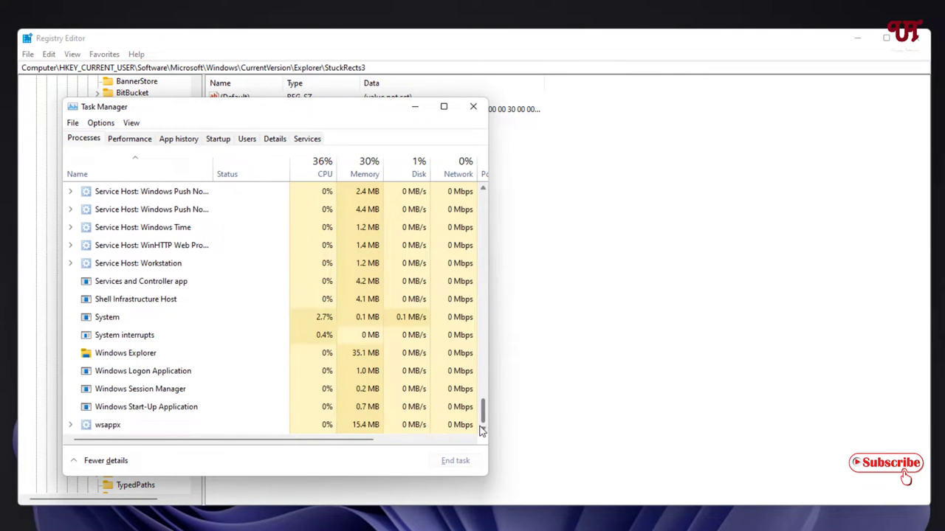
{"action": "left_click", "coordinate": [124, 361]}
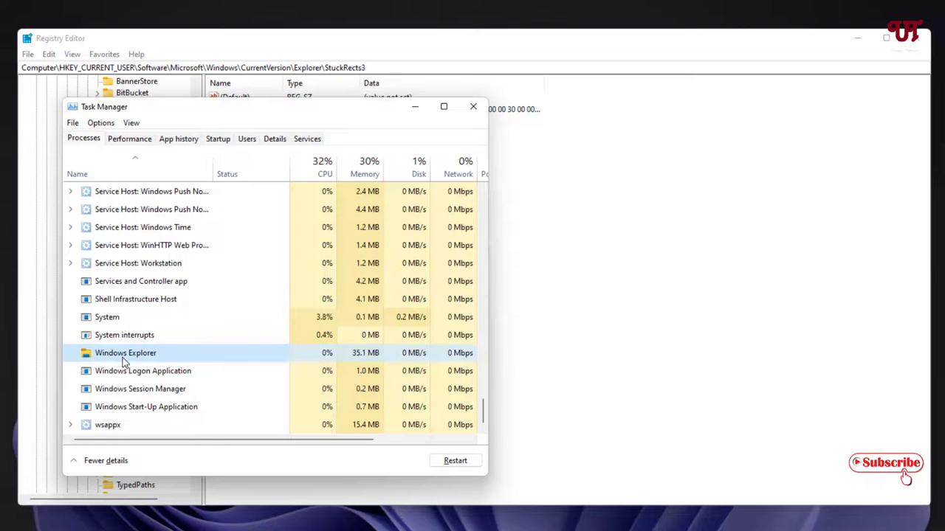
{"action": "left_click", "coordinate": [444, 459]}
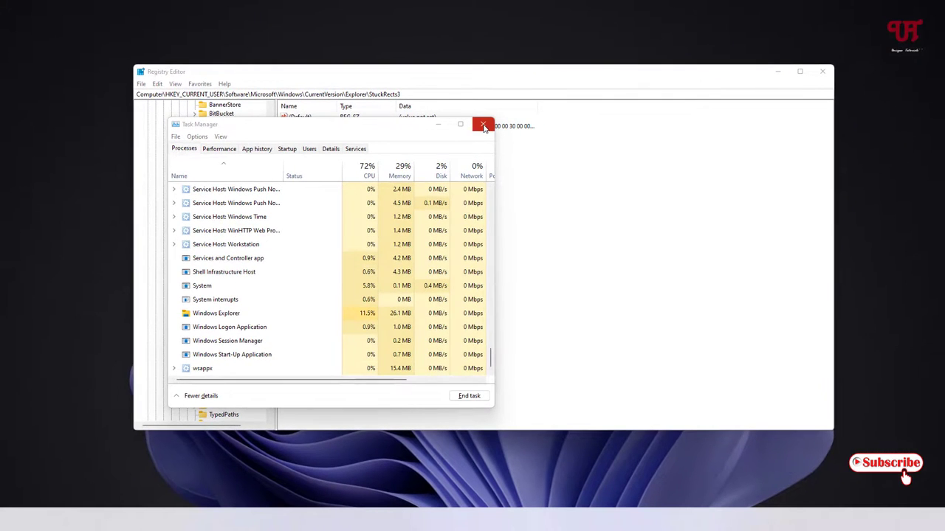
{"action": "left_click", "coordinate": [483, 126]}
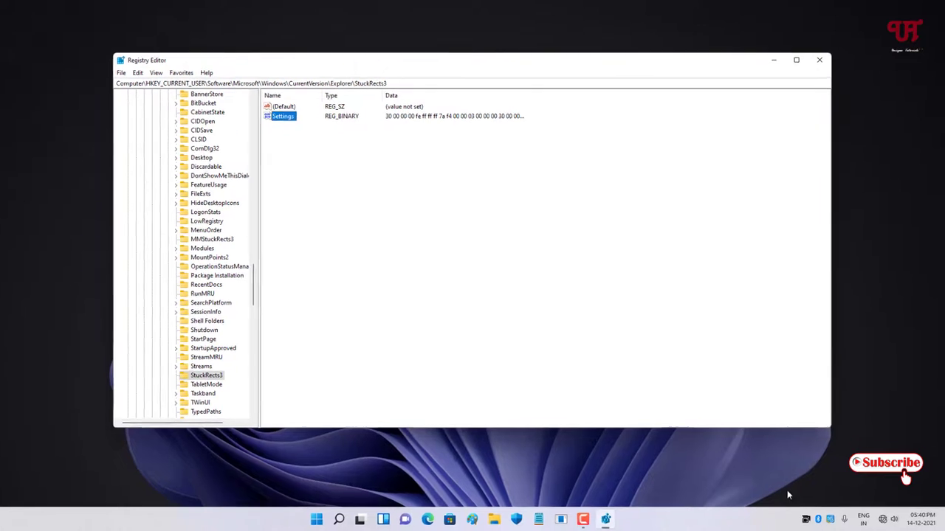